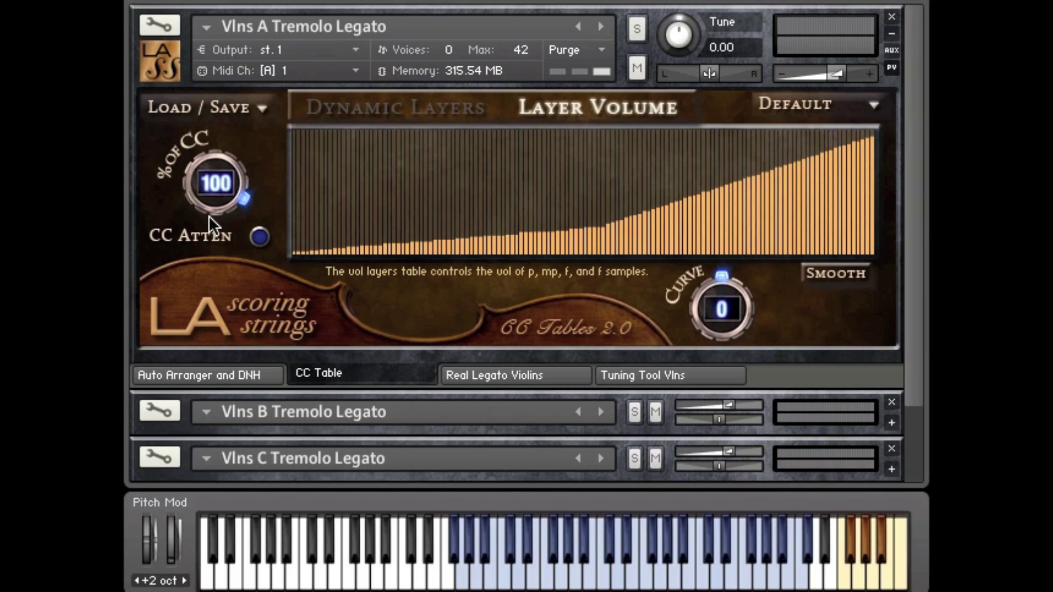
# - Lower Vlns A's % of CC below 100, switch CC Atten on, then return it to 100
pyautogui.moveTo(203, 168)
pyautogui.mouseDown()
pyautogui.moveTo(207, 212)
pyautogui.moveTo(215, 181)
pyautogui.mouseUp()
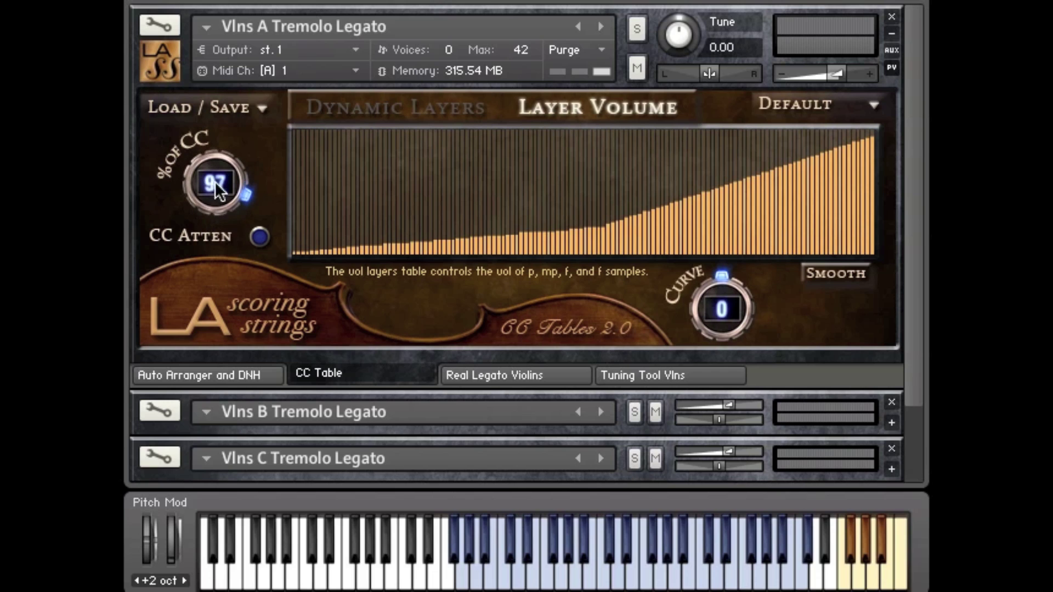
pyautogui.click(259, 237)
pyautogui.moveTo(213, 204)
pyautogui.mouseDown()
pyautogui.moveTo(212, 145)
pyautogui.moveTo(210, 247)
pyautogui.moveTo(213, 212)
pyautogui.mouseUp()
# - Try % of CC values around 54, 87 and 67 before raising the knob again
pyautogui.moveTo(223, 187); pyautogui.dragTo(221, 263)
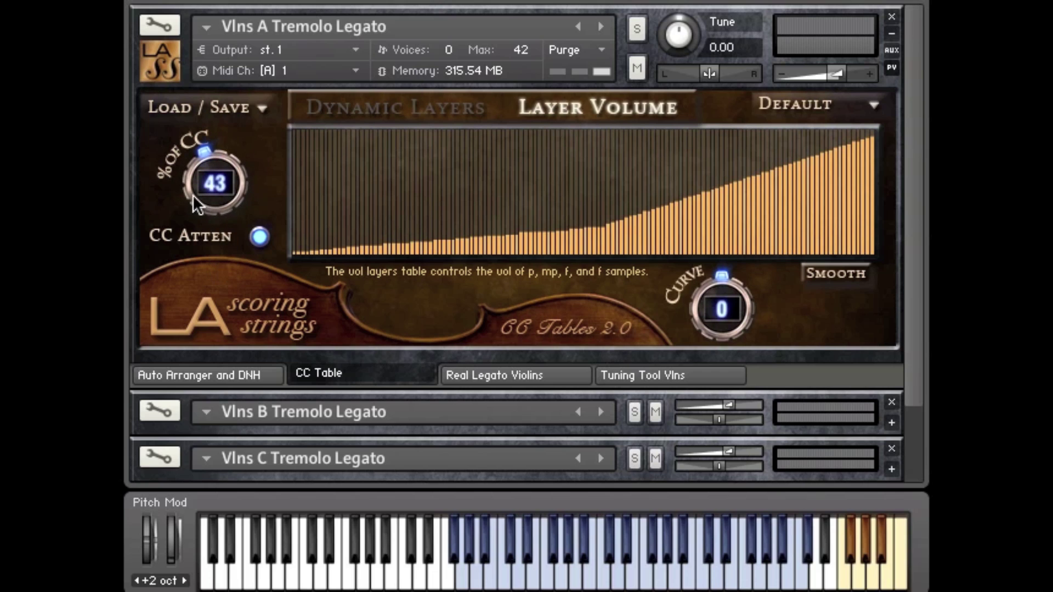
pyautogui.moveTo(198, 181); pyautogui.dragTo(236, 22)
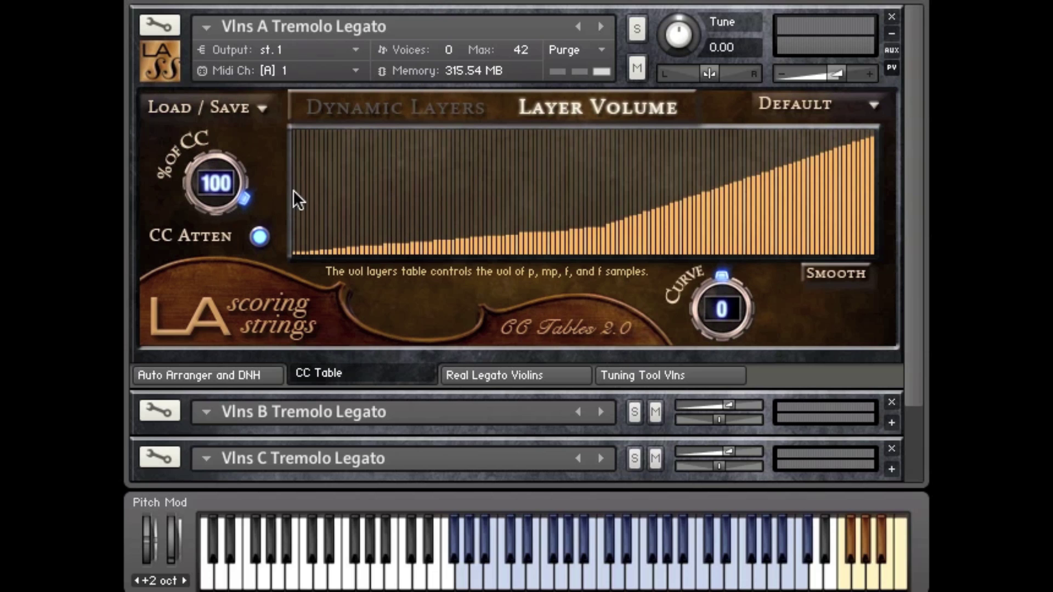
pyautogui.moveTo(223, 166); pyautogui.dragTo(226, 212)
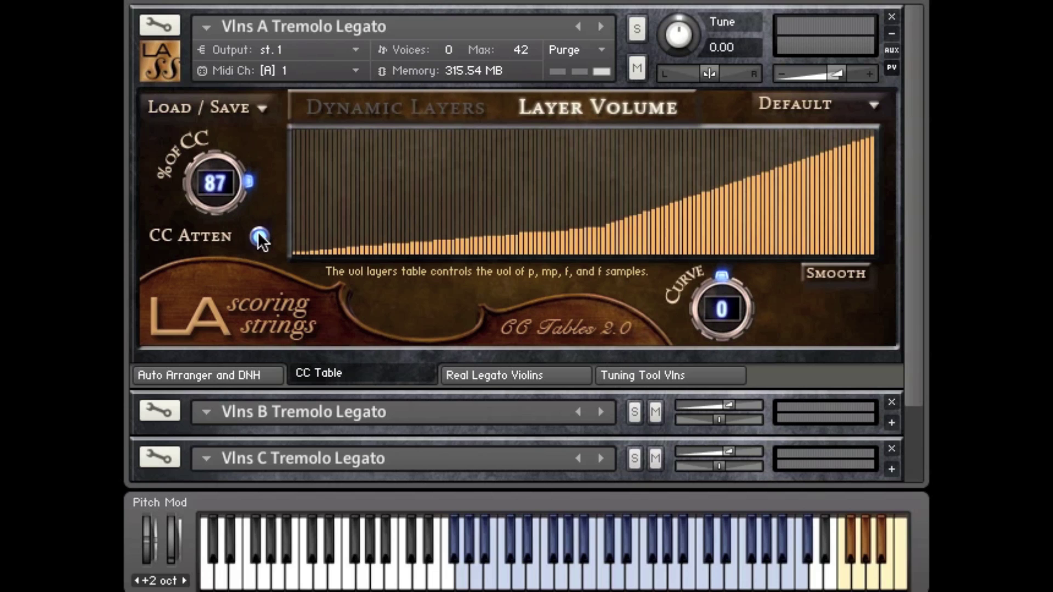
pyautogui.moveTo(201, 163); pyautogui.dragTo(233, 233)
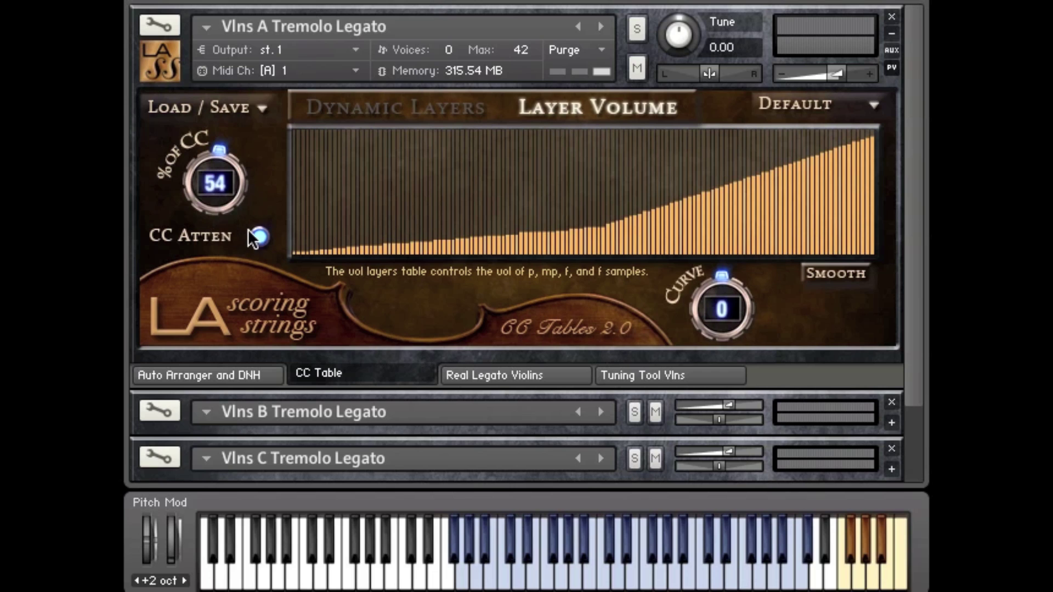
pyautogui.moveTo(224, 197); pyautogui.dragTo(216, 43)
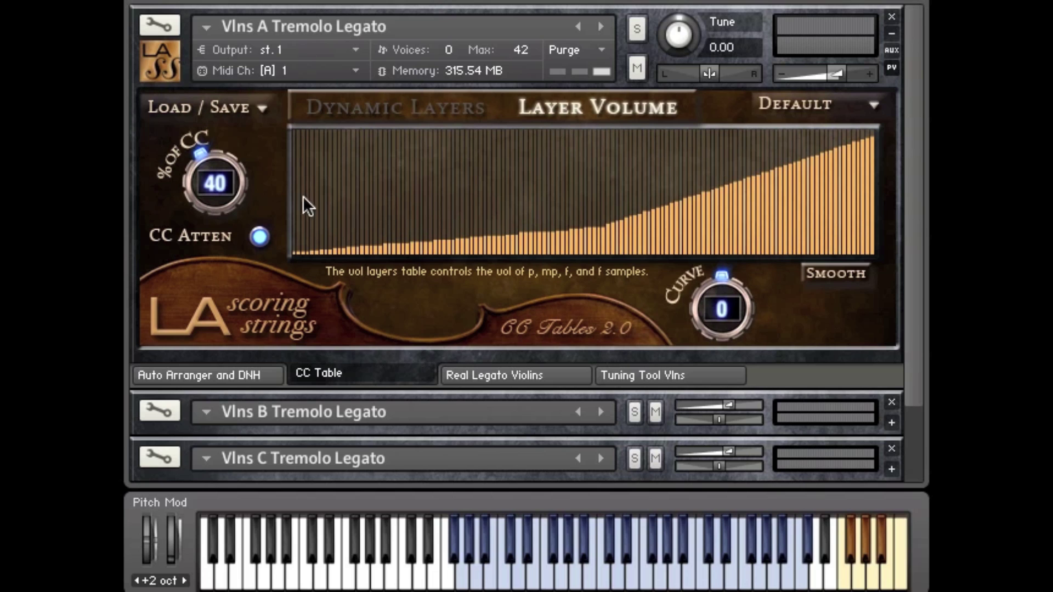
# - Set Vlns A's % of CC to about 50 and expand the Vlns B Tremolo Legato instrument
pyautogui.moveTo(230, 175); pyautogui.dragTo(255, 176)
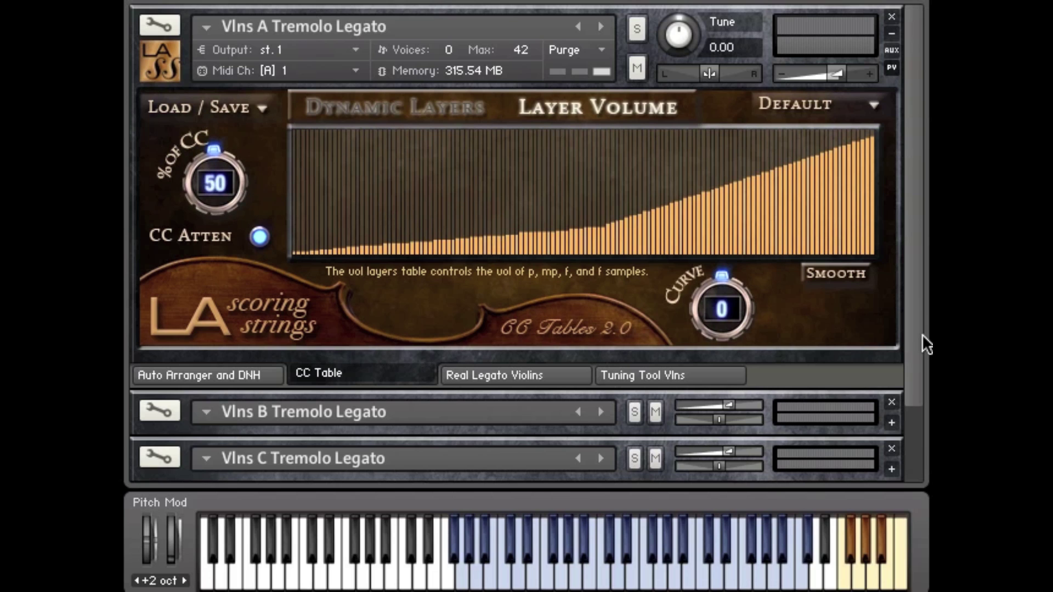
pyautogui.moveTo(917, 335); pyautogui.dragTo(915, 386)
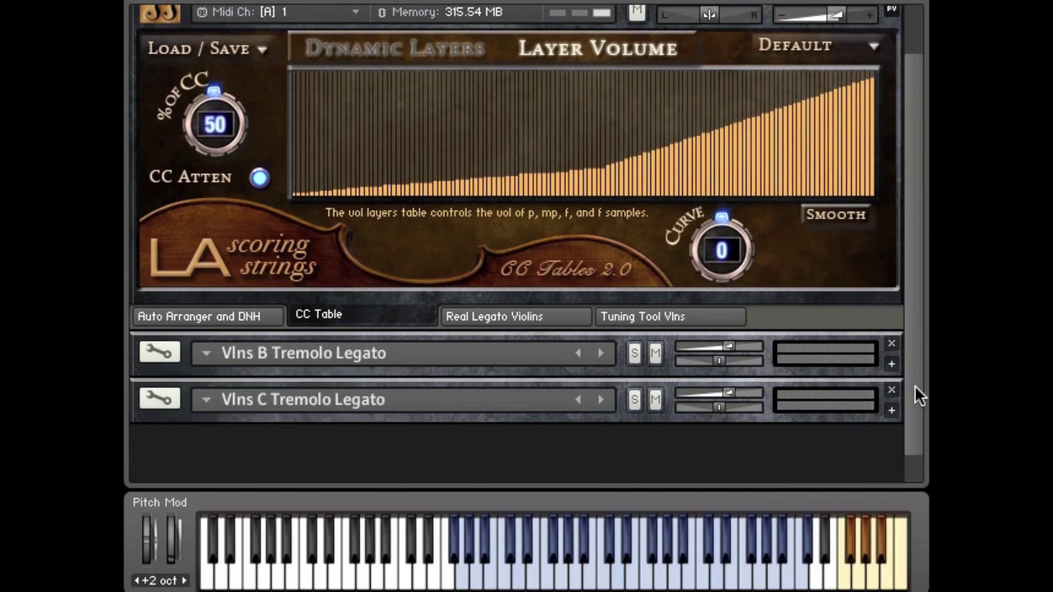
pyautogui.click(893, 366)
pyautogui.moveTo(906, 255); pyautogui.dragTo(918, 348)
# - Bring Vlns A's % of CC to 66 and display the Dynamic Layers table
pyautogui.moveTo(208, 299)
pyautogui.mouseDown()
pyautogui.moveTo(213, 264)
pyautogui.moveTo(213, 279)
pyautogui.mouseUp()
pyautogui.moveTo(919, 286); pyautogui.dragTo(899, 57)
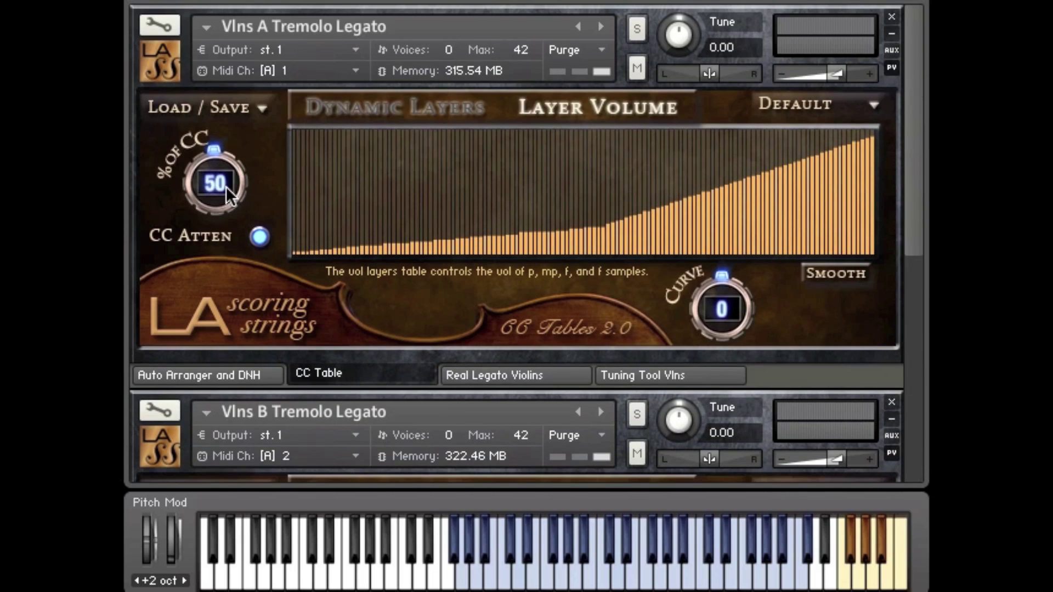
pyautogui.moveTo(225, 186); pyautogui.dragTo(232, 149)
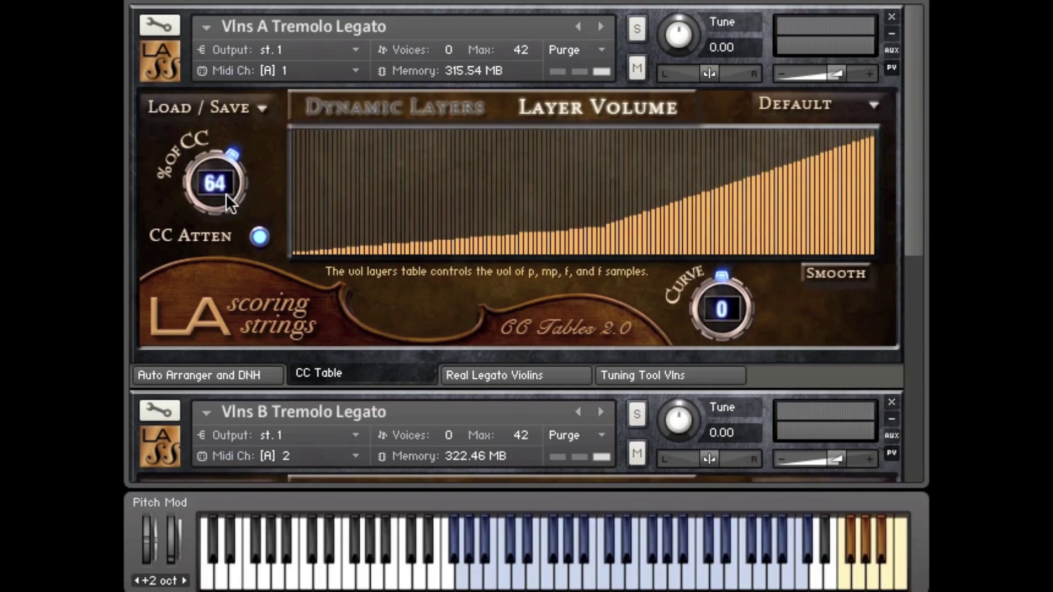
pyautogui.scroll(2, 226, 188)
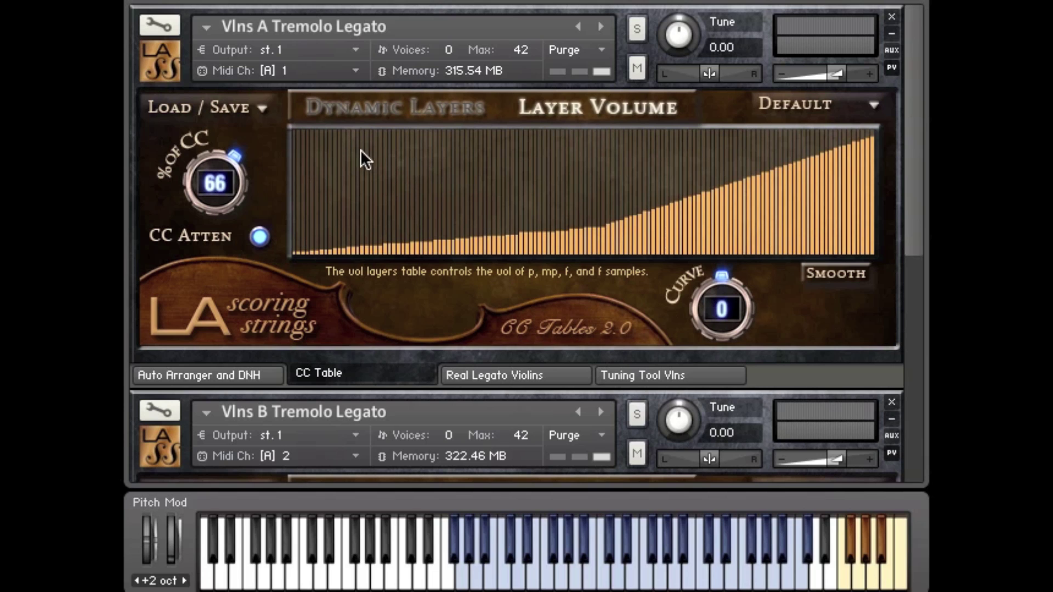
pyautogui.click(355, 112)
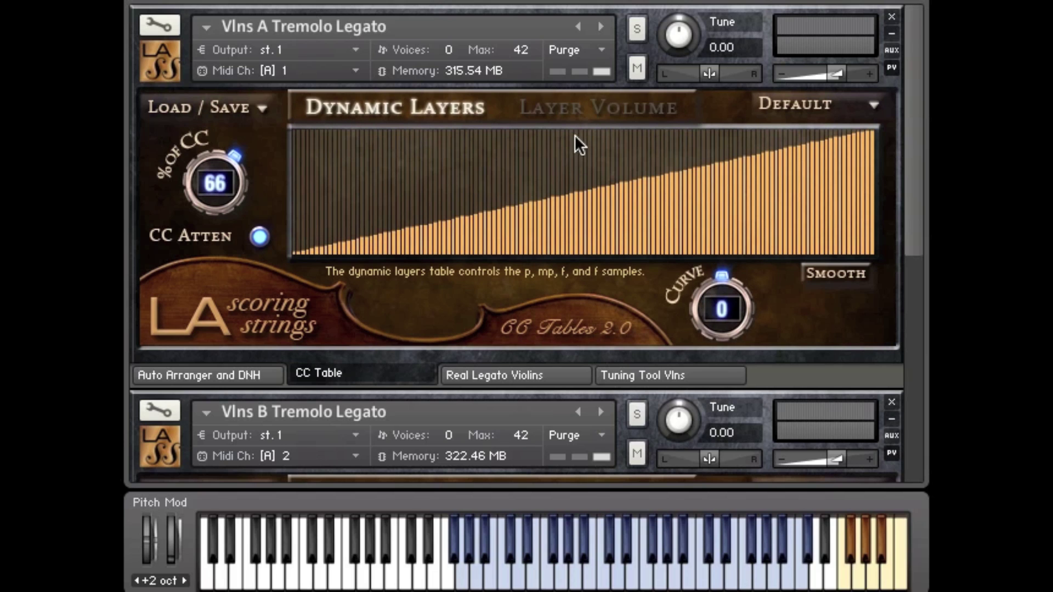
# - Compare the Layer Volume and Dynamic Layers tables, then redraw Dynamic Layers as a low flat line
pyautogui.click(574, 112)
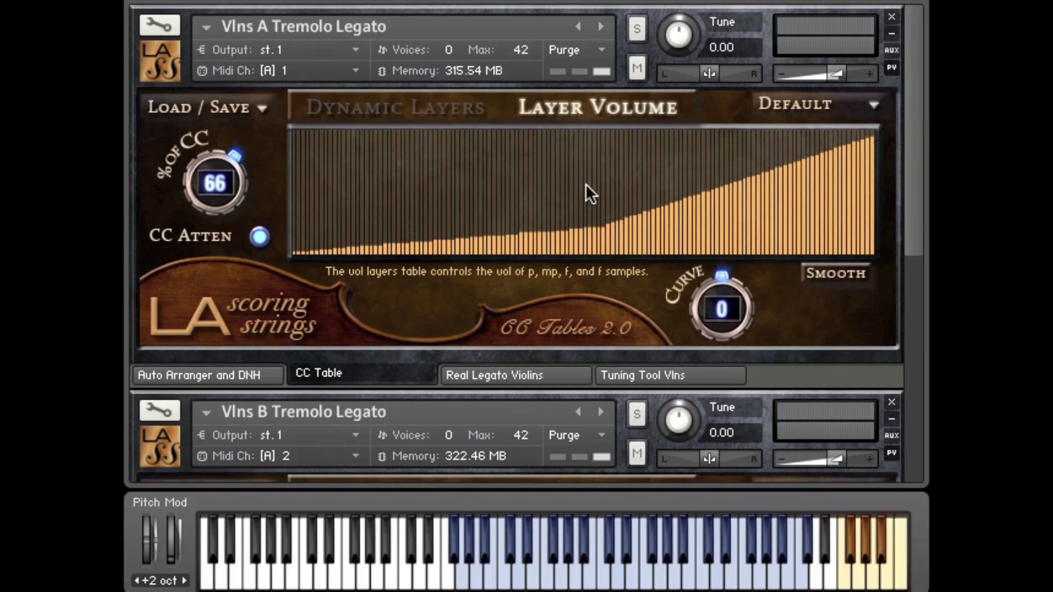
pyautogui.click(346, 95)
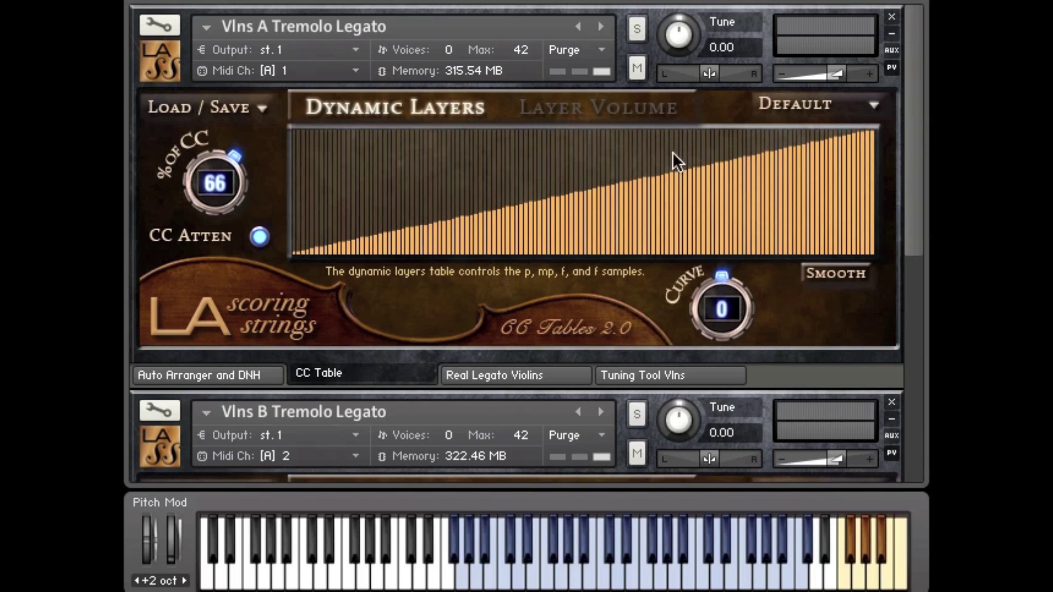
pyautogui.click(601, 113)
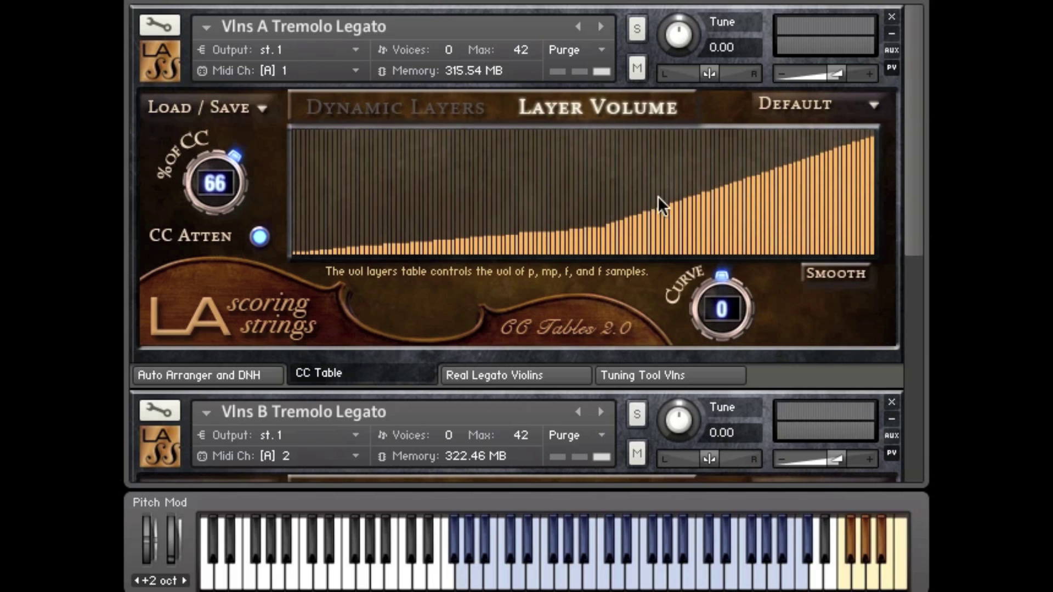
pyautogui.click(384, 106)
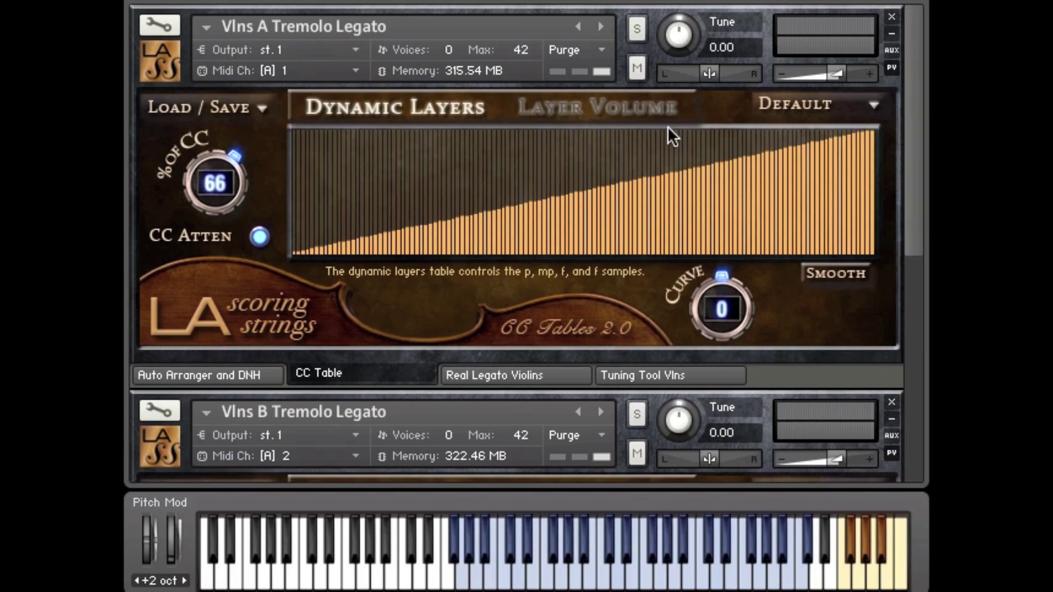
pyautogui.click(615, 111)
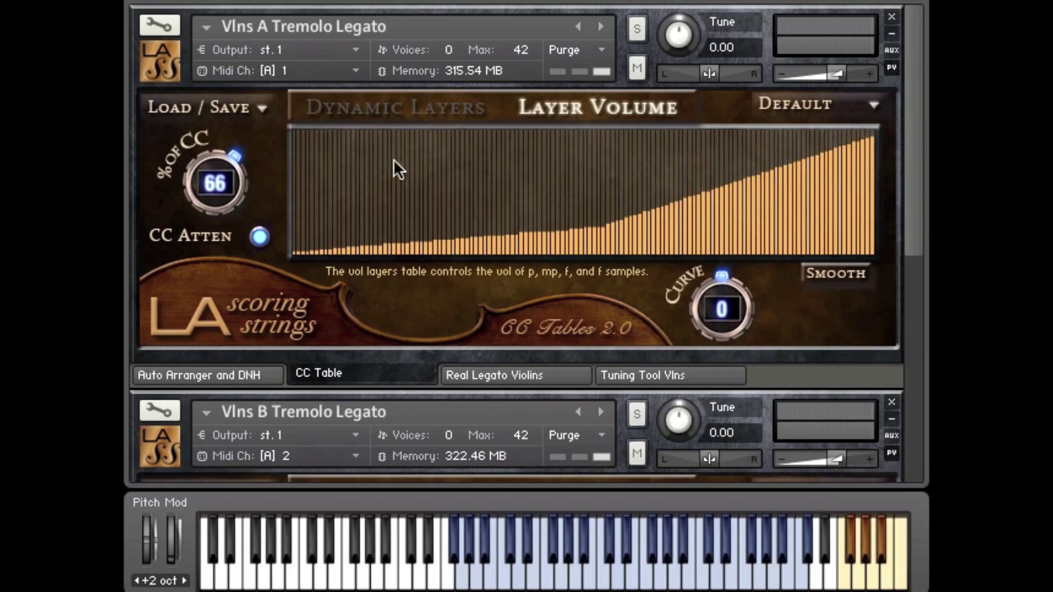
pyautogui.click(355, 111)
pyautogui.moveTo(292, 238)
pyautogui.mouseDown()
pyautogui.moveTo(806, 247)
pyautogui.moveTo(879, 224)
pyautogui.mouseUp()
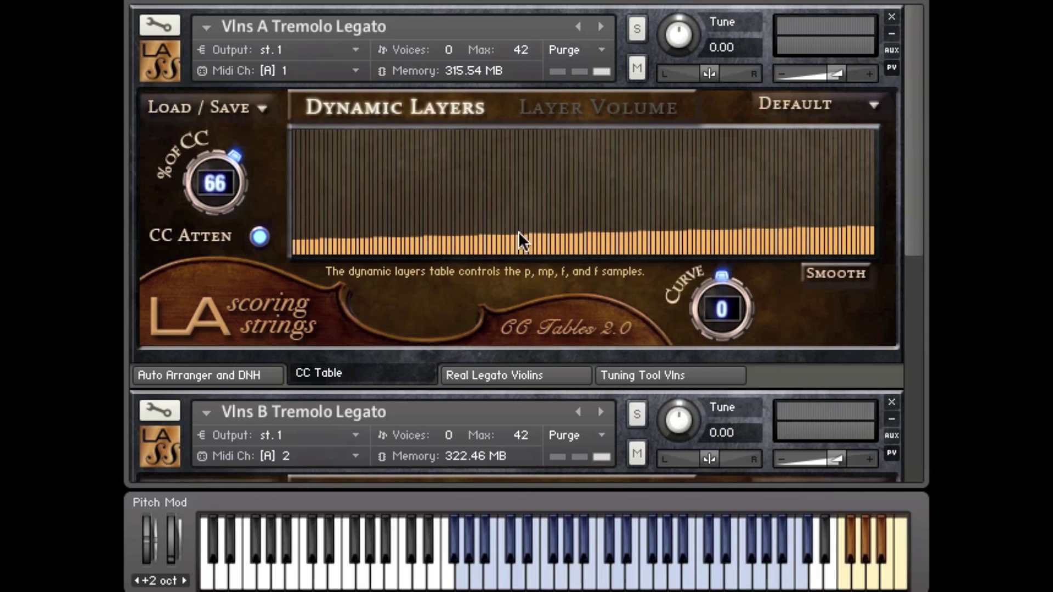
# - Draw a straight ramp rising from bottom-left to top-right across the Layer Volume table
pyautogui.click(559, 114)
pyautogui.moveTo(298, 251)
pyautogui.mouseDown()
pyautogui.moveTo(357, 228)
pyautogui.moveTo(795, 170)
pyautogui.moveTo(874, 133)
pyautogui.mouseUp()
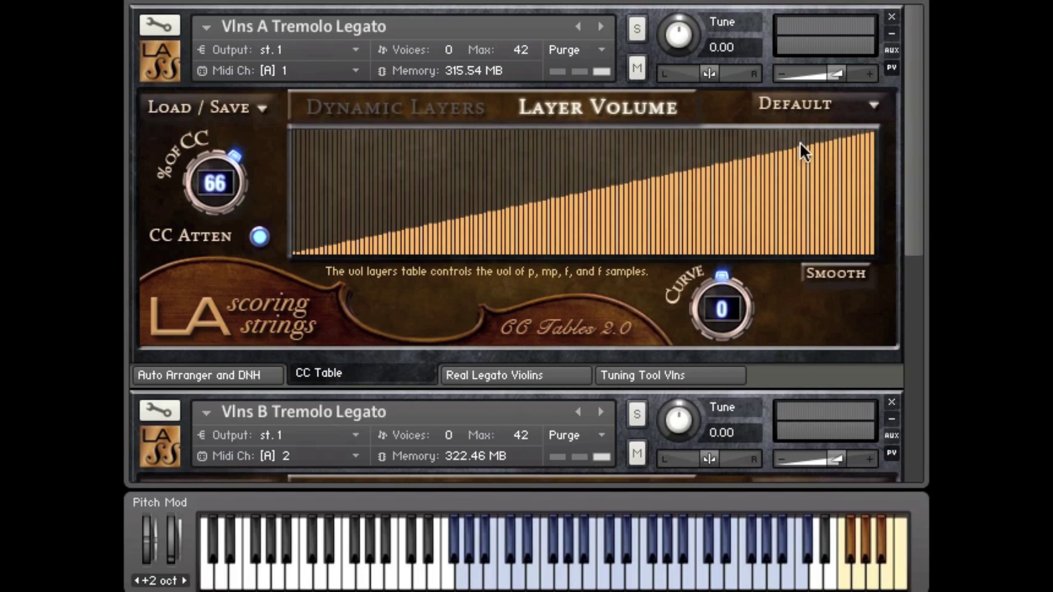
pyautogui.click(436, 106)
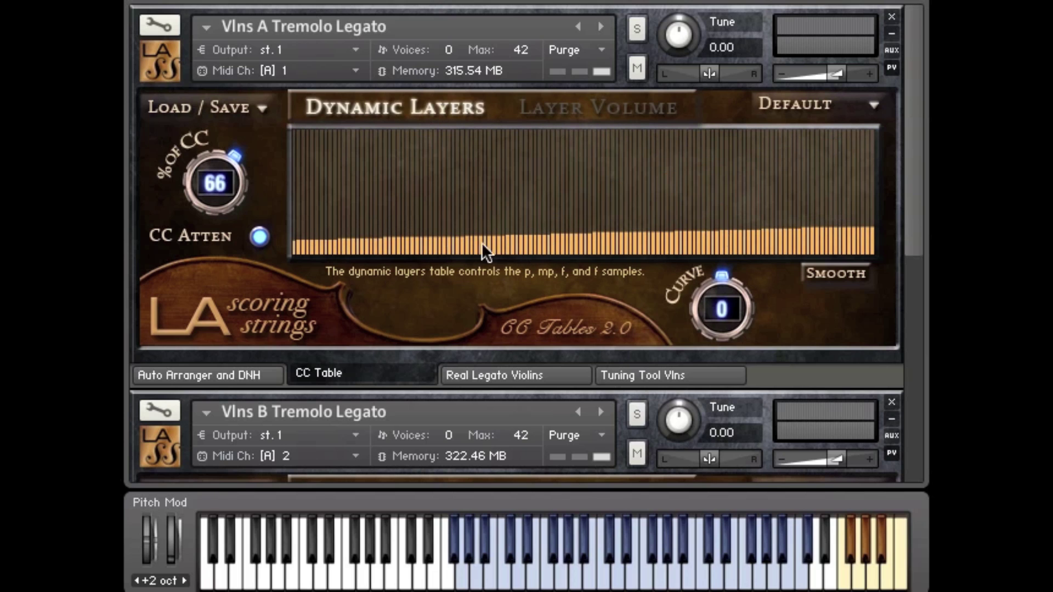
pyautogui.click(614, 107)
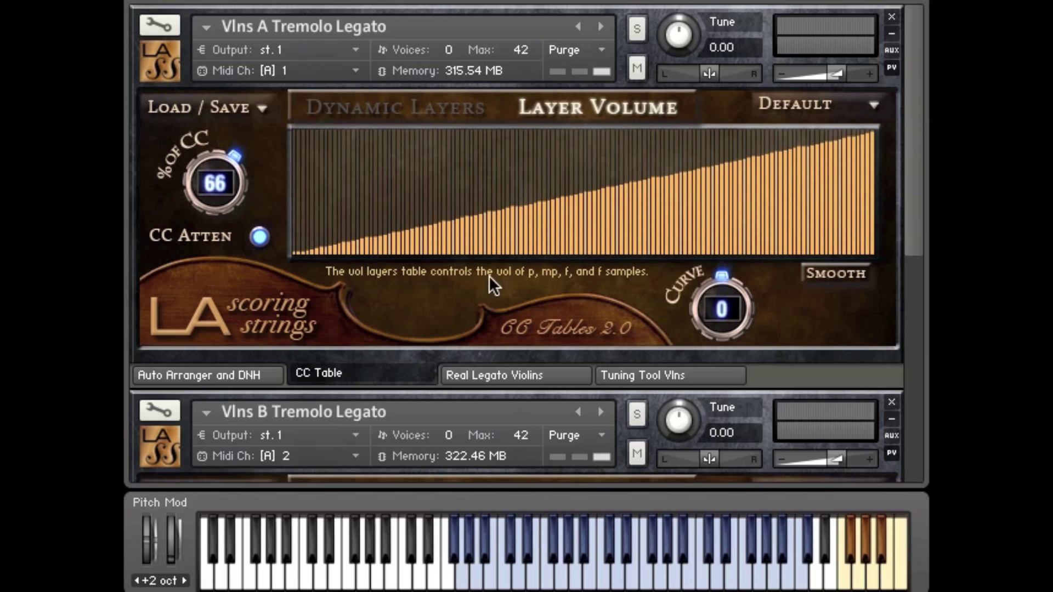
# - Raise the upper Layer Volume bars and apply Smooth five times for rounded slopes
pyautogui.moveTo(403, 218)
pyautogui.mouseDown()
pyautogui.moveTo(432, 193)
pyautogui.moveTo(658, 173)
pyautogui.mouseUp()
pyautogui.click(820, 266)
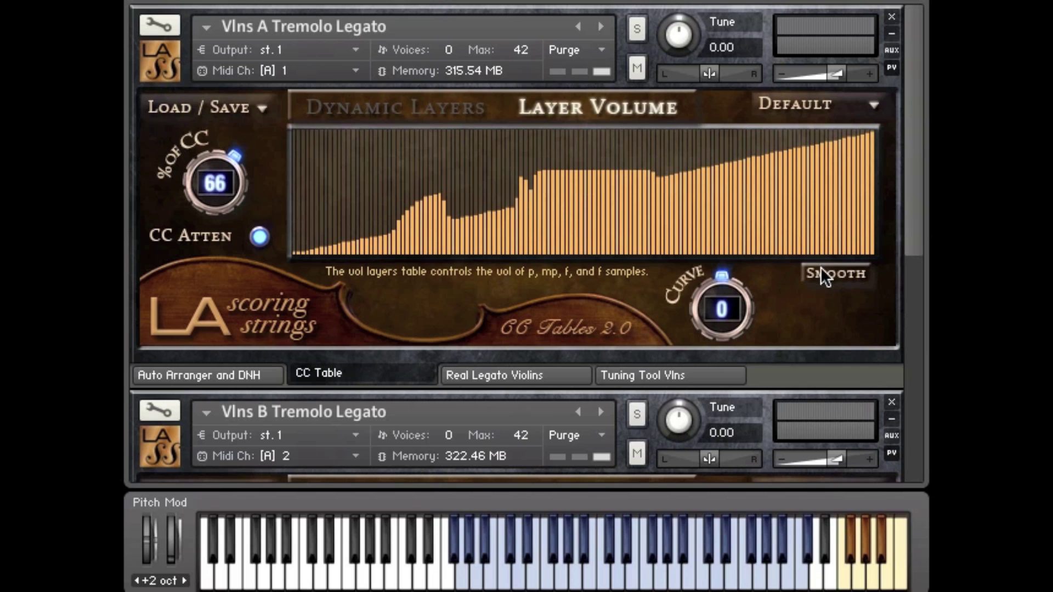
pyautogui.click(823, 271)
pyautogui.click(822, 271)
pyautogui.click(823, 271)
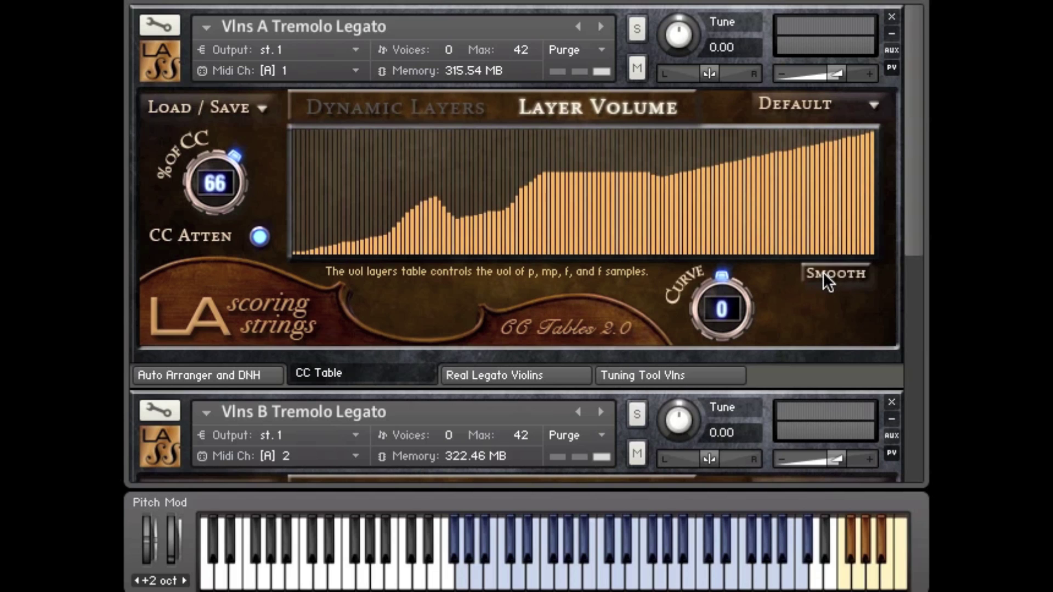
pyautogui.click(823, 272)
# - Browse the table preset list and the Load/Save options without changing anything
pyautogui.click(816, 108)
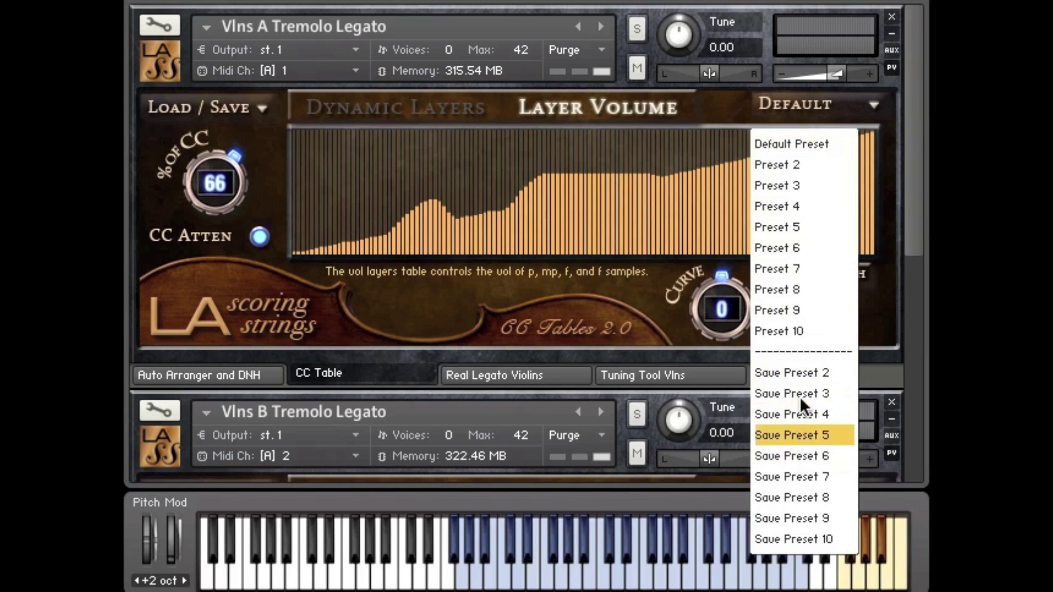
pyautogui.click(425, 165)
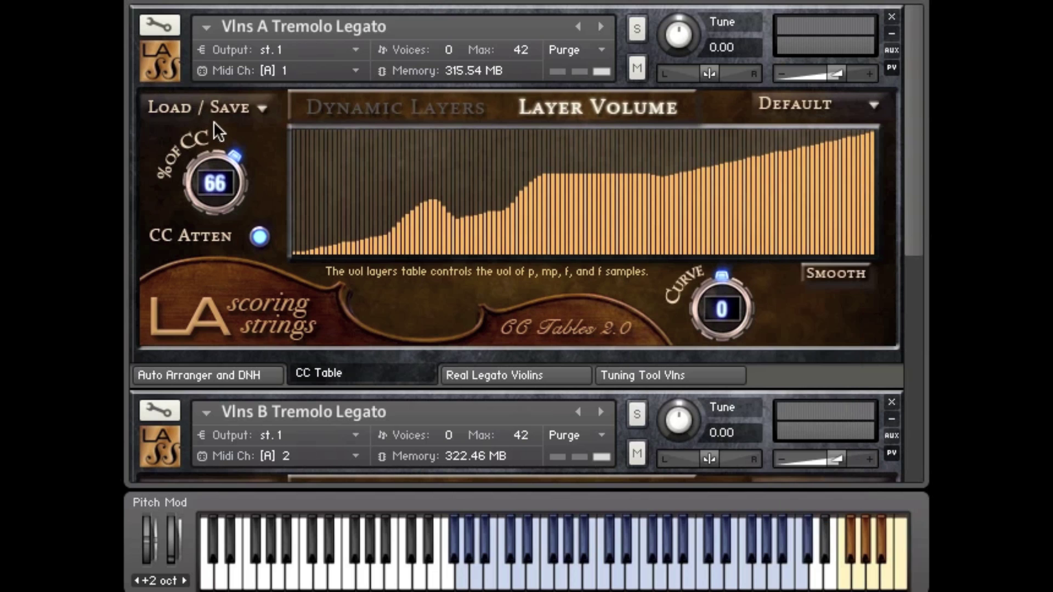
pyautogui.click(227, 110)
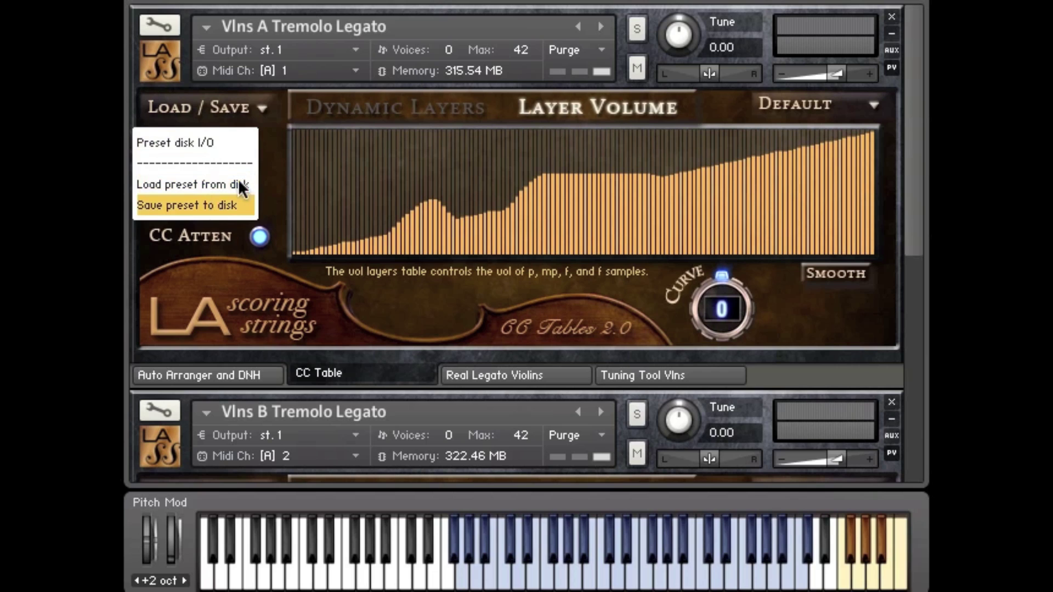
pyautogui.click(289, 158)
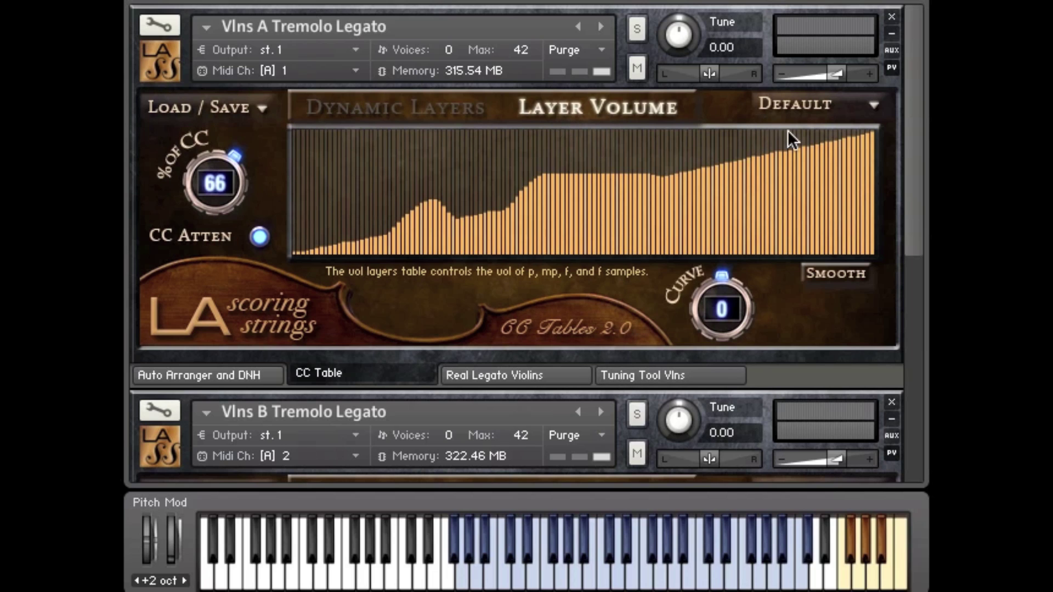
pyautogui.click(794, 115)
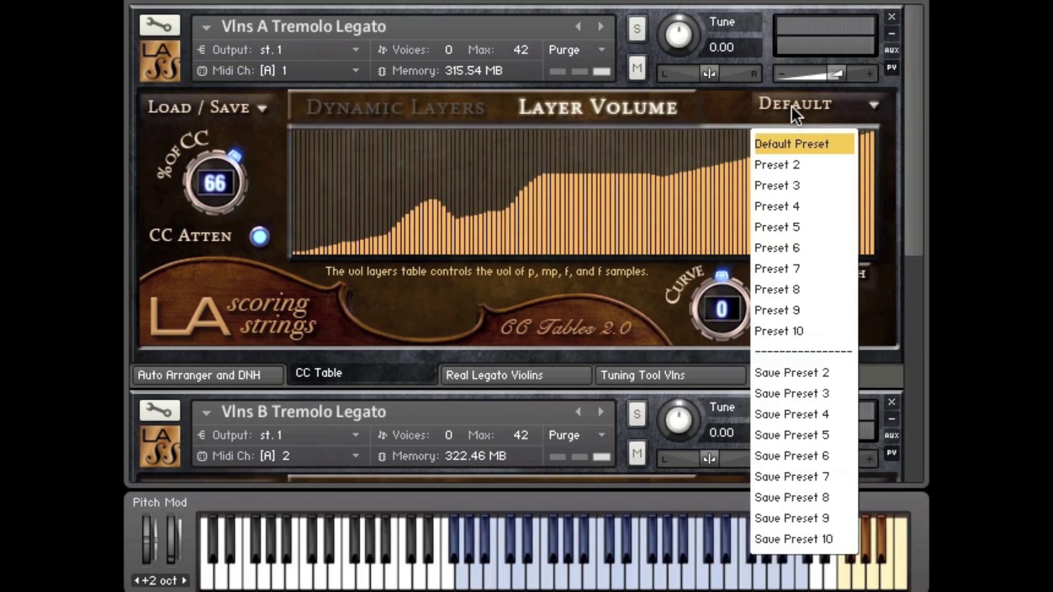
# - Reset the Layer Volume table to the Default Preset, discarding a sketched hump
pyautogui.click(786, 144)
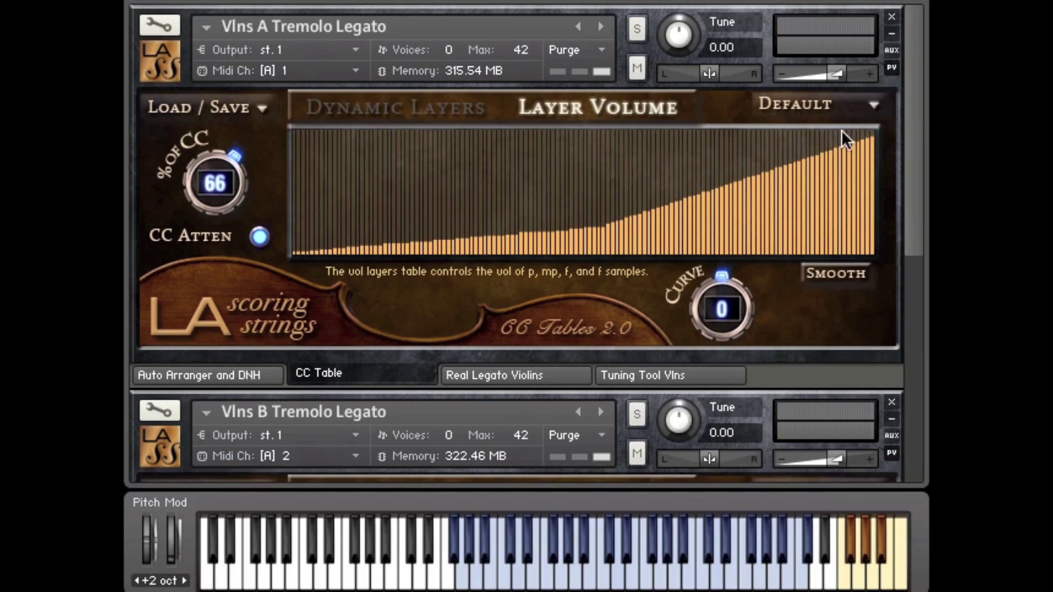
pyautogui.moveTo(329, 220)
pyautogui.mouseDown()
pyautogui.moveTo(411, 237)
pyautogui.moveTo(587, 163)
pyautogui.moveTo(720, 233)
pyautogui.moveTo(774, 171)
pyautogui.mouseUp()
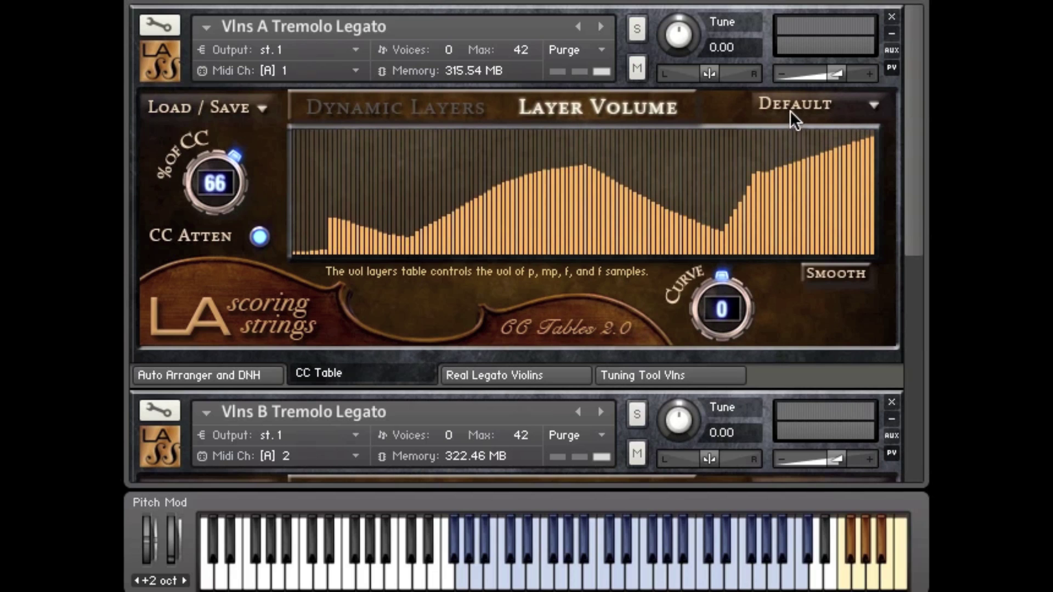
pyautogui.click(793, 118)
pyautogui.click(792, 136)
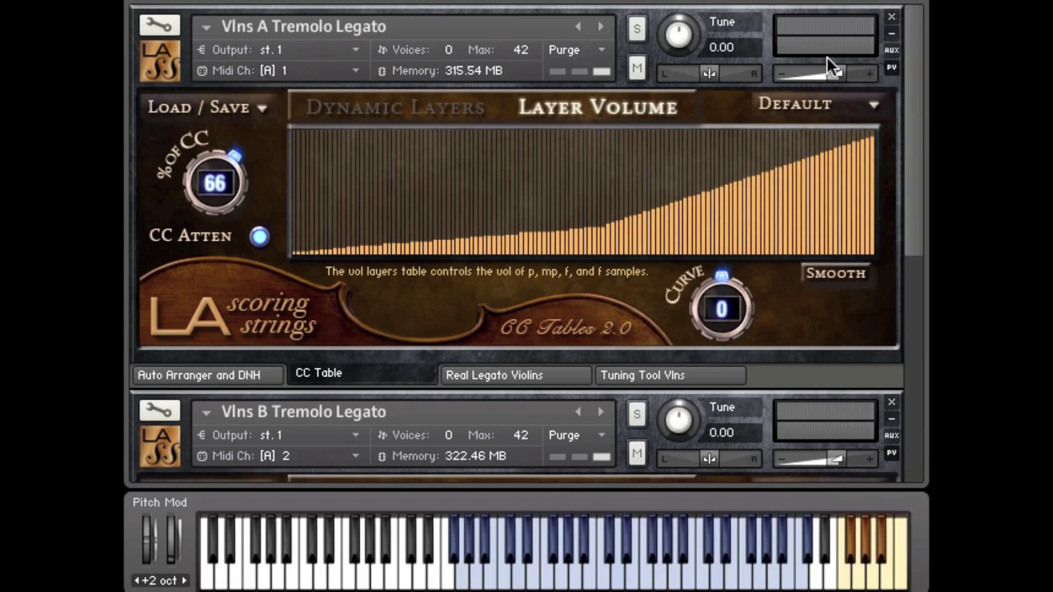
# - Set the Curve knob to 7 for an almost straight rising volume ramp
pyautogui.click(825, 99)
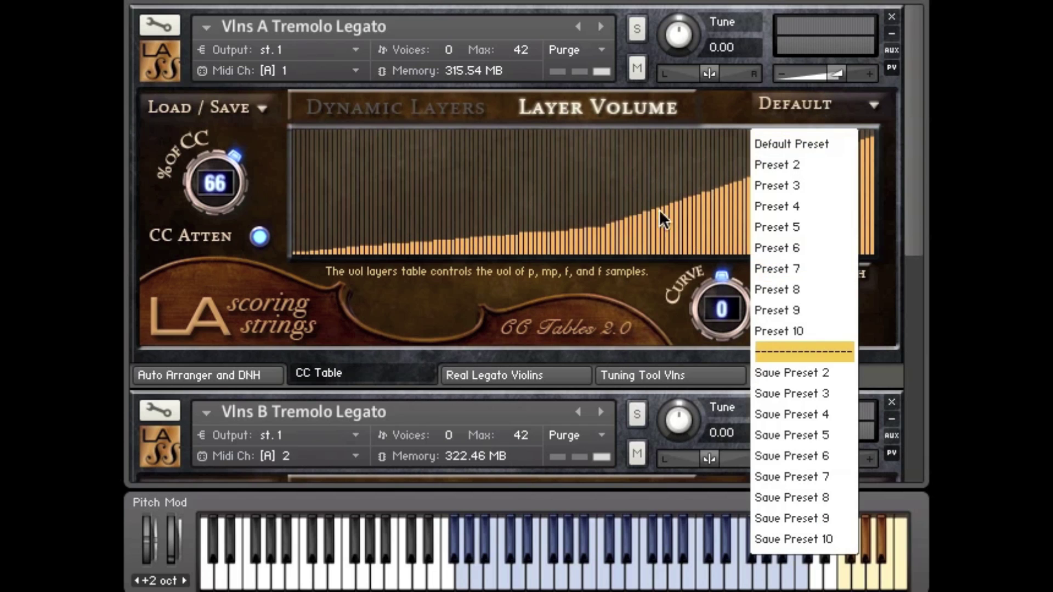
pyautogui.click(612, 235)
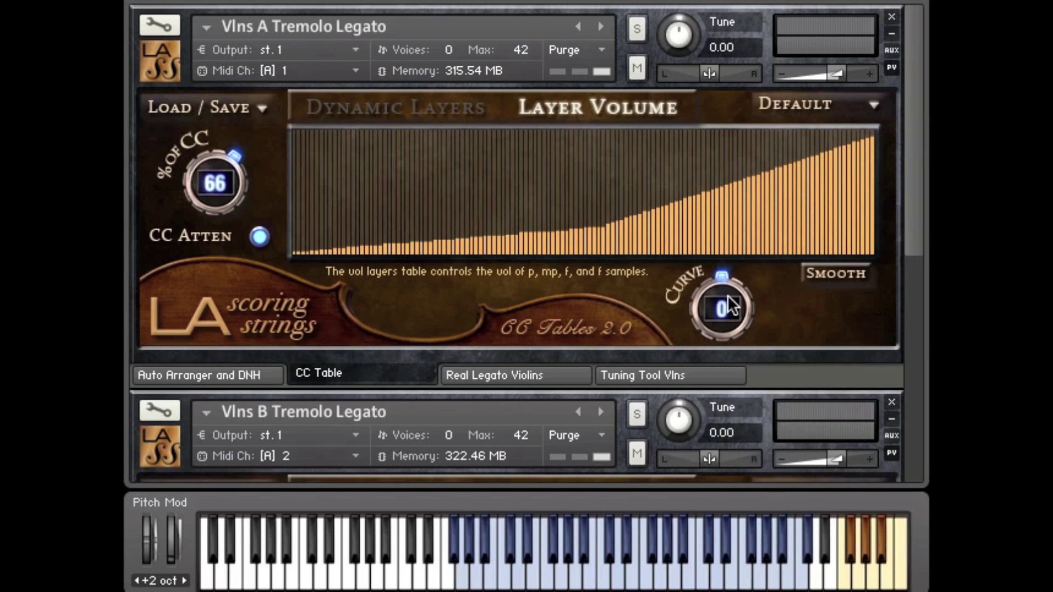
pyautogui.moveTo(694, 310); pyautogui.dragTo(720, 292)
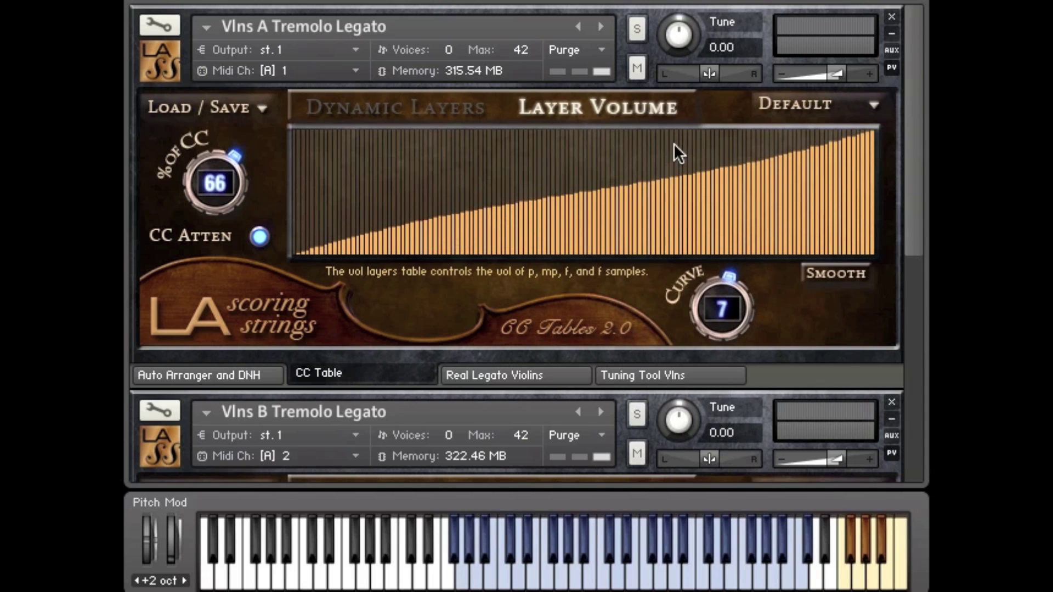